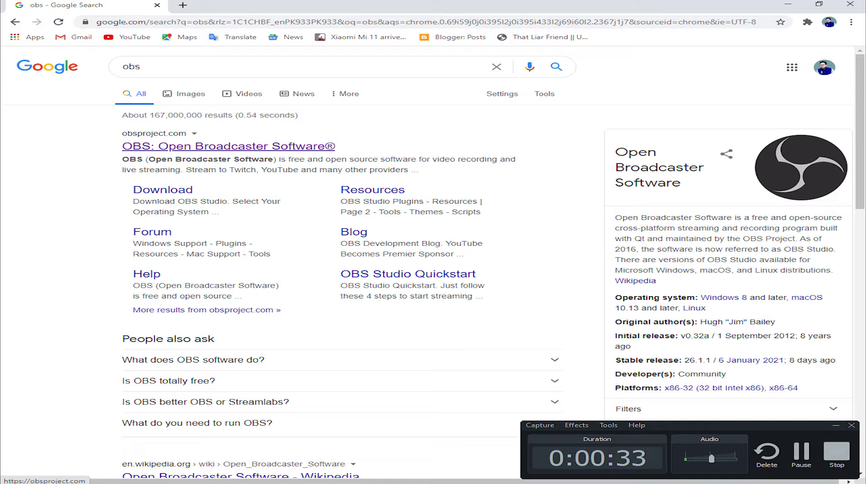
- Open the official OBS website (obsproject.com) from the search results for "obs"
{"action": "left_click", "coordinate": [229, 146]}
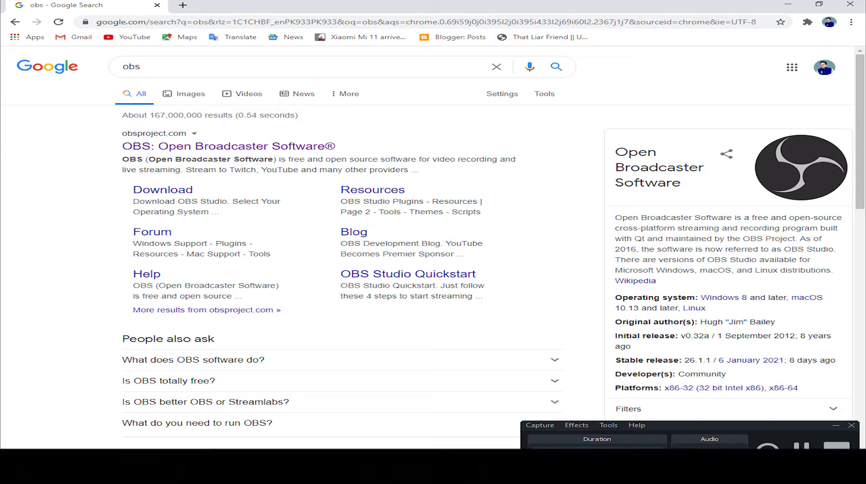
{"action": "double_click", "coordinate": [627, 217]}
{"action": "left_click_drag", "start_coordinate": [627, 217], "coordinate": [655, 280]}
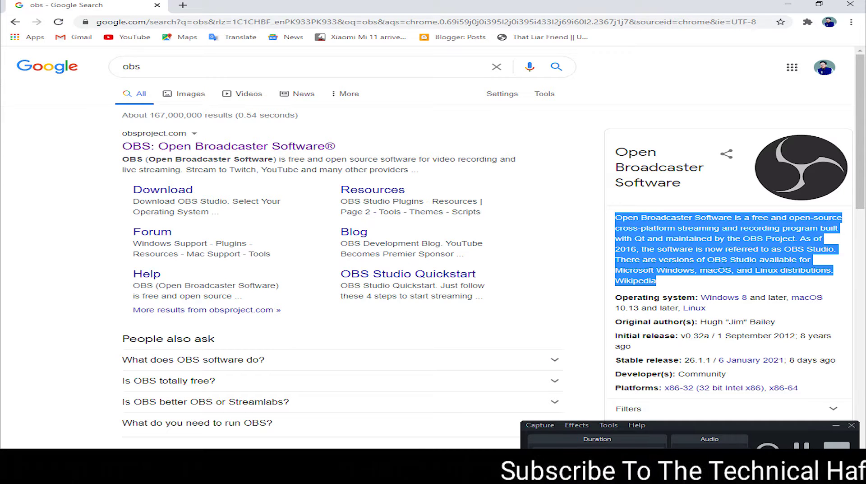
{"action": "left_click", "coordinate": [655, 281]}
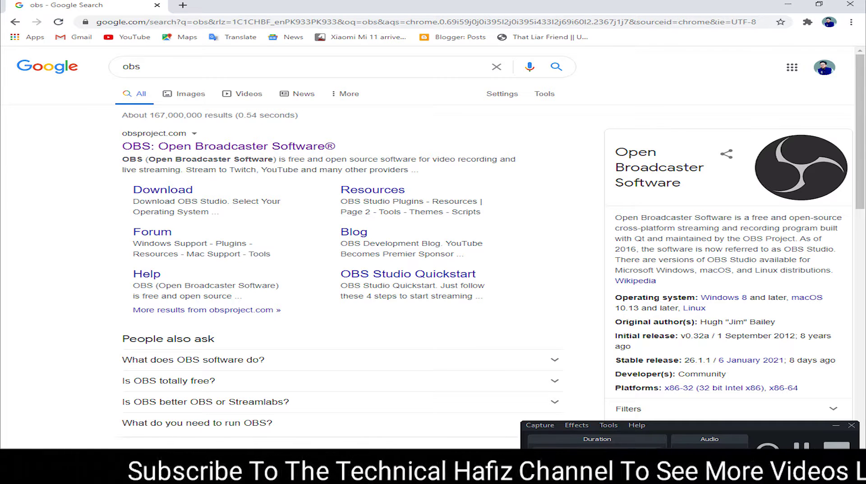
{"action": "left_click", "coordinate": [229, 146]}
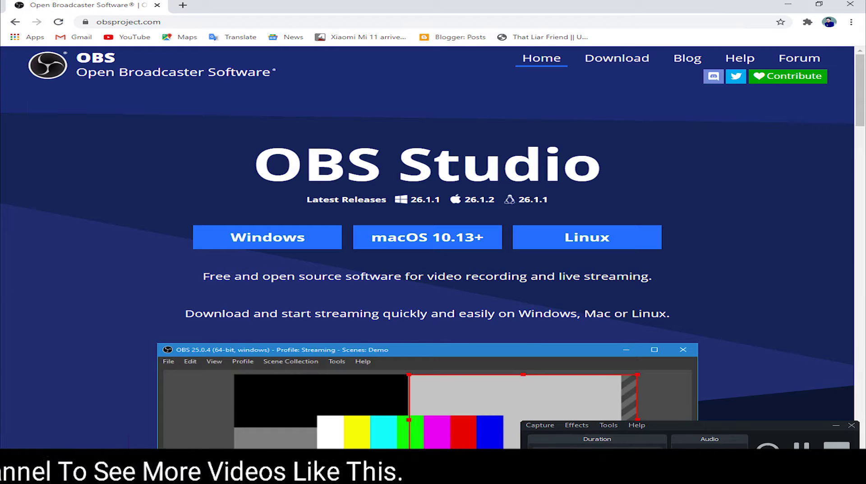
- Examine the OBS Studio home page, including its description, supported platforms, sponsors and Features section
{"action": "left_click_drag", "start_coordinate": [254, 163], "coordinate": [602, 164]}
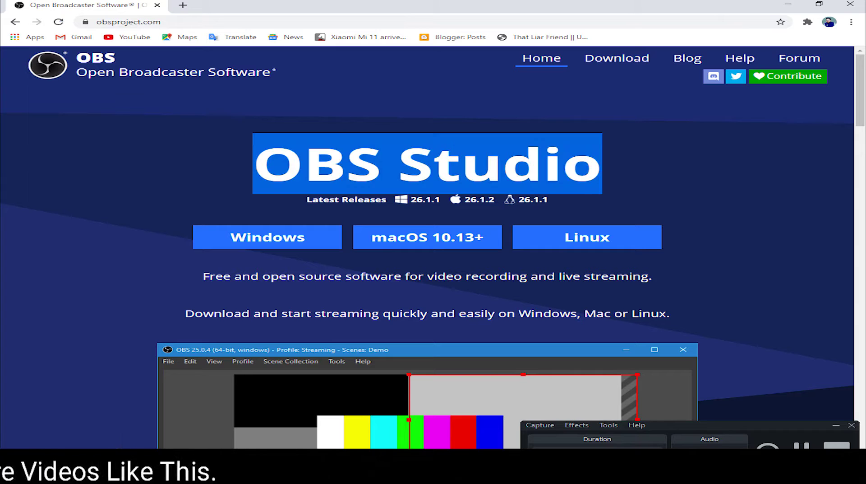
{"action": "left_click", "coordinate": [602, 163]}
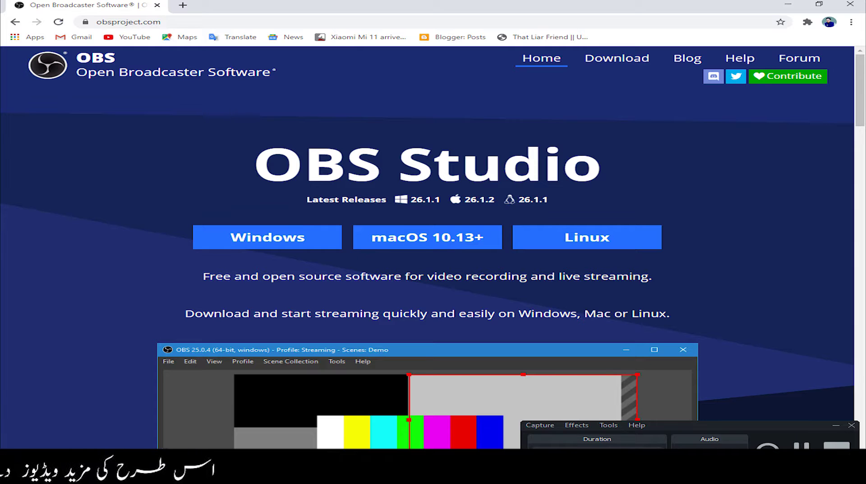
{"action": "left_click_drag", "start_coordinate": [203, 276], "coordinate": [656, 276]}
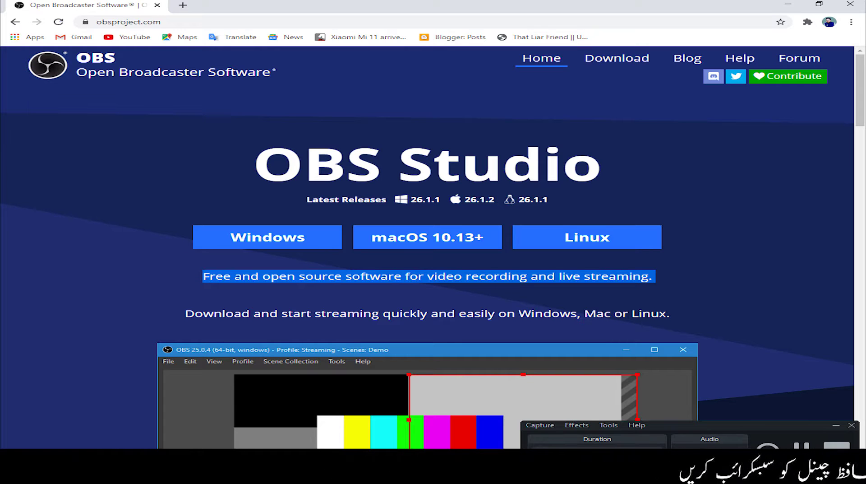
{"action": "triple_click", "coordinate": [428, 314]}
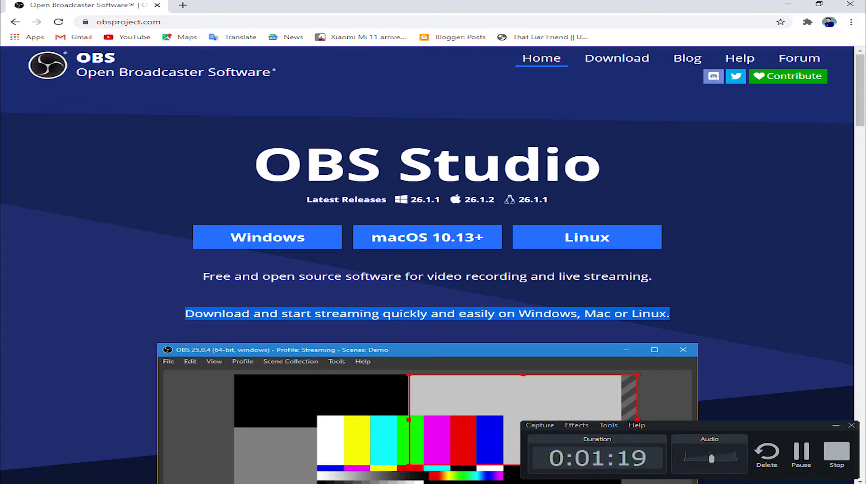
{"action": "scroll", "coordinate": [427, 264], "scroll_direction": "down", "scroll_amount": 7}
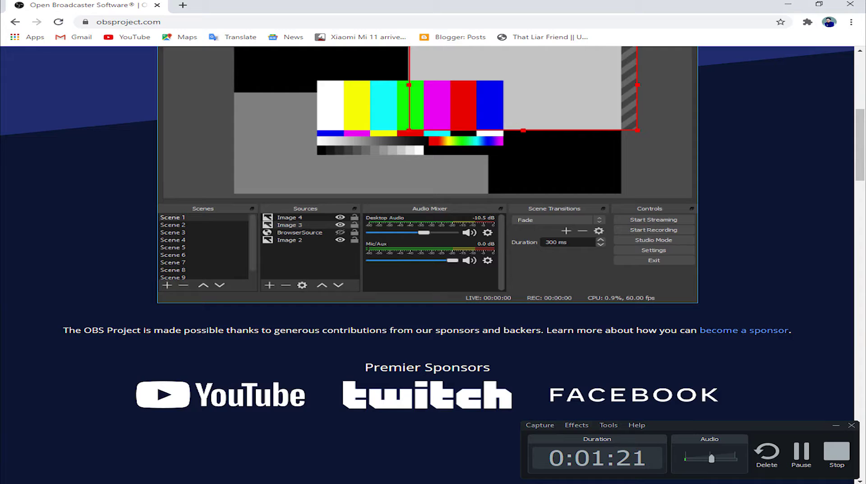
{"action": "scroll", "coordinate": [427, 243], "scroll_direction": "up", "scroll_amount": 3}
{"action": "scroll", "coordinate": [427, 264], "scroll_direction": "down", "scroll_amount": 18}
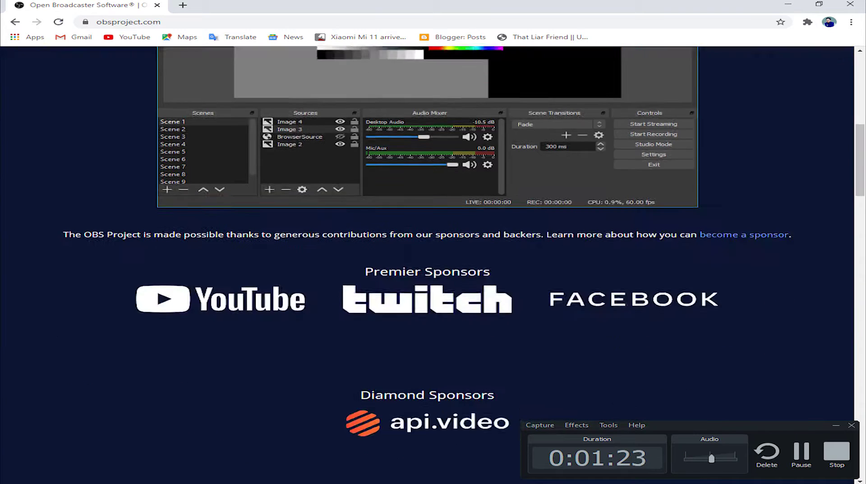
{"action": "scroll", "coordinate": [428, 264], "scroll_direction": "up", "scroll_amount": 2}
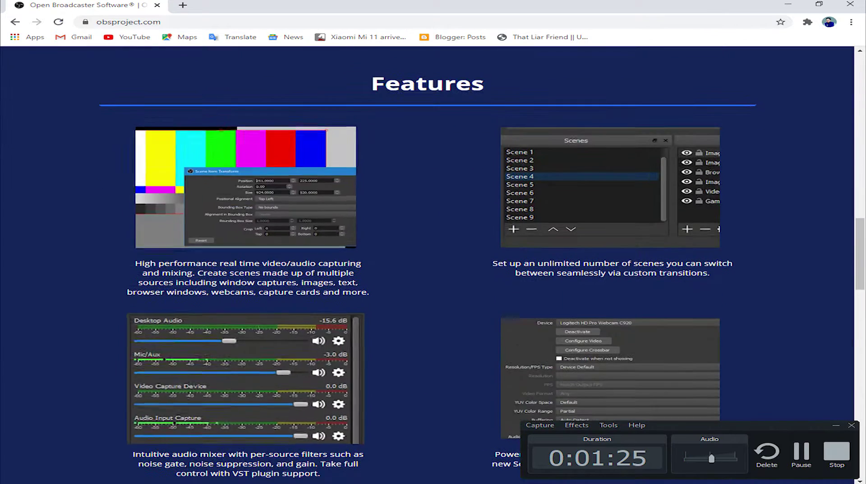
{"action": "scroll", "coordinate": [428, 265], "scroll_direction": "down", "scroll_amount": 2}
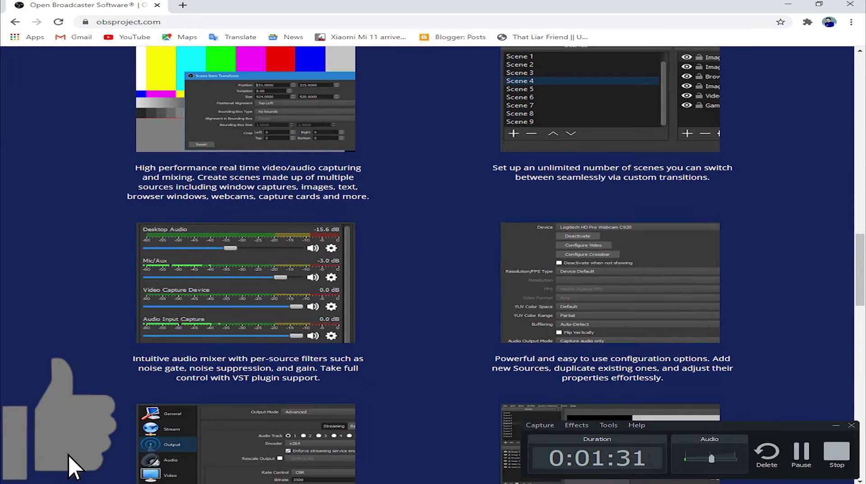
{"action": "scroll", "coordinate": [69, 454], "scroll_direction": "down", "scroll_amount": 6}
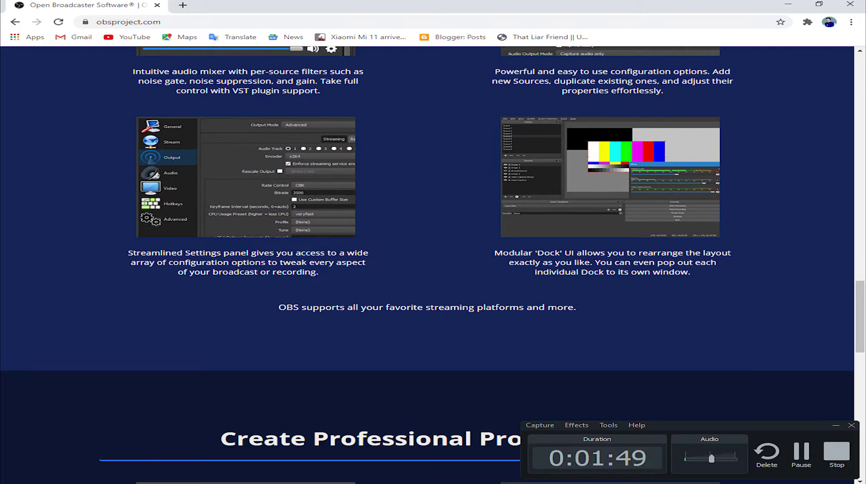
- Download the Windows version of OBS Studio from the OBS home page
{"action": "scroll", "coordinate": [427, 264], "scroll_direction": "up", "scroll_amount": 8}
{"action": "scroll", "coordinate": [426, 265], "scroll_direction": "up", "scroll_amount": 8}
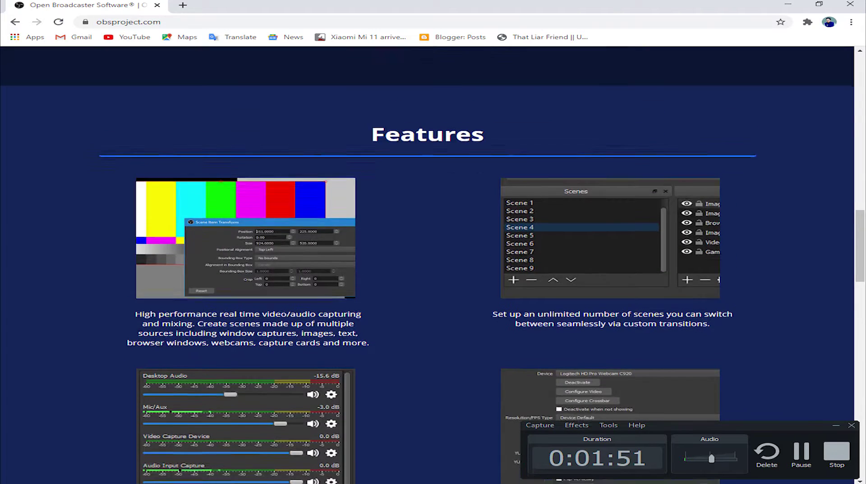
{"action": "scroll", "coordinate": [427, 264], "scroll_direction": "up", "scroll_amount": 10}
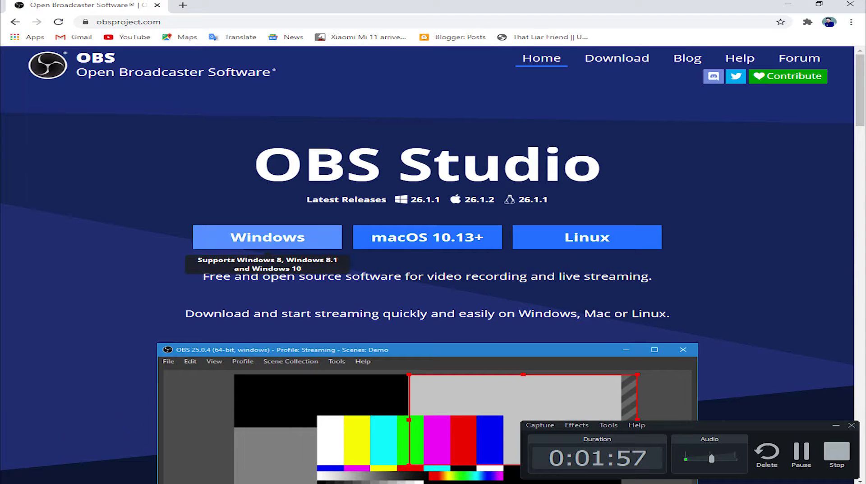
{"action": "left_click", "coordinate": [268, 237]}
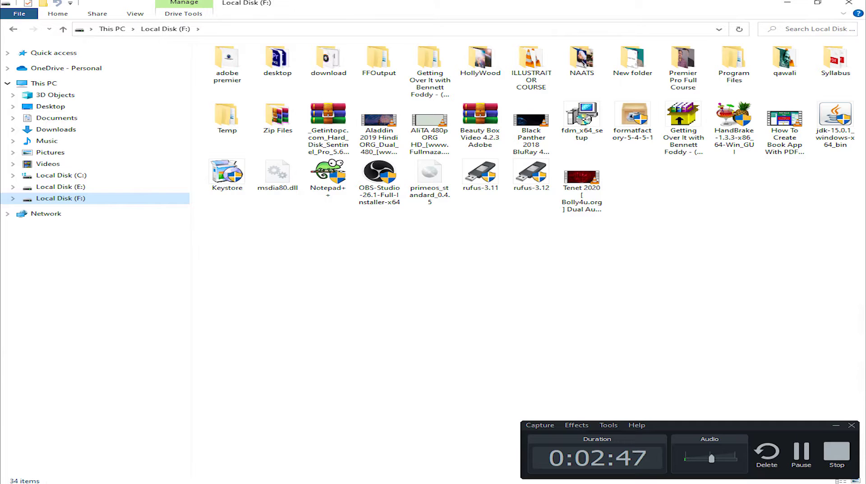
- Run the OBS-Studio-26.1-Full-Installer-x64 file stored on Local Disk (F:)
{"action": "left_click", "coordinate": [378, 202]}
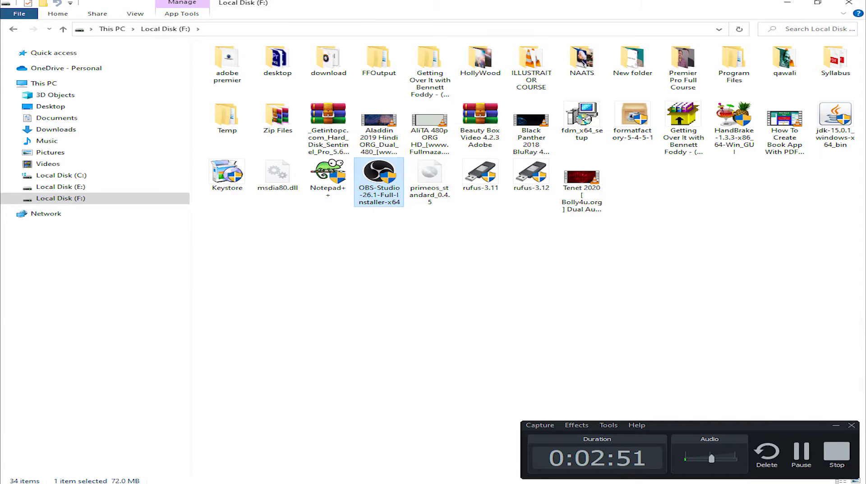
{"action": "left_click", "coordinate": [379, 181], "text": "ctrl"}
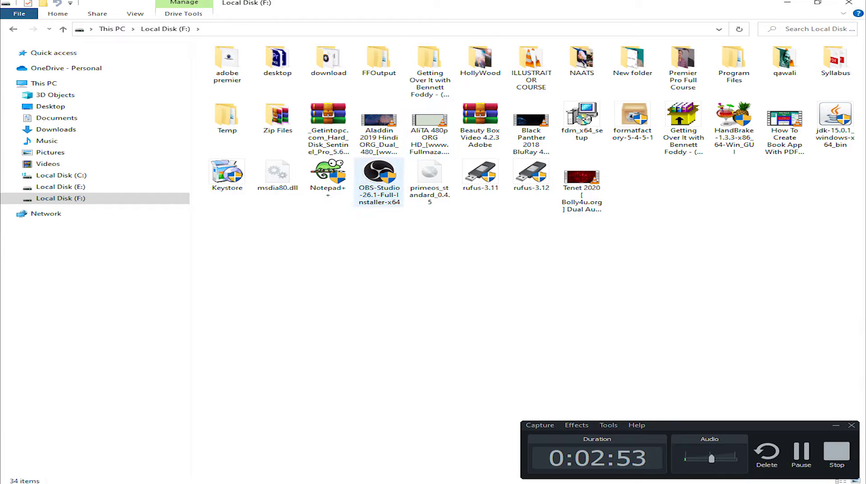
{"action": "left_click", "coordinate": [380, 181]}
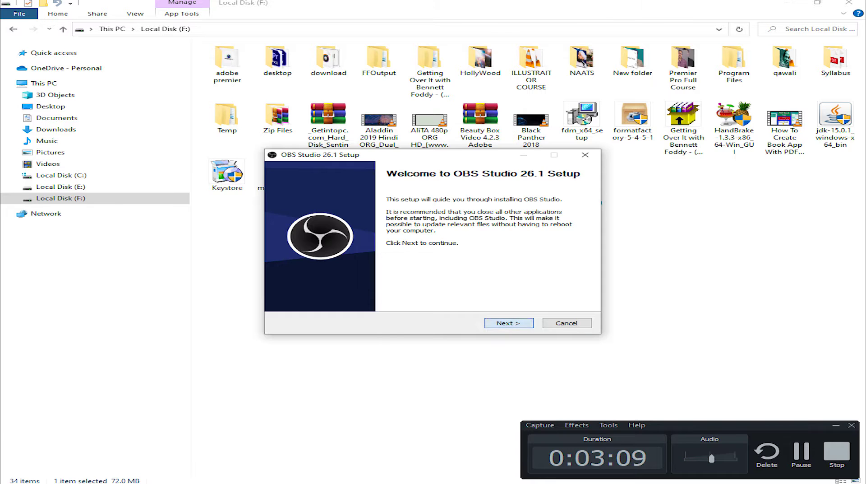
- Install OBS Studio 26.1 into C:\Program Files\obs-studio and show the installation details
{"action": "key", "text": "Return"}
{"action": "key", "text": "Return"}
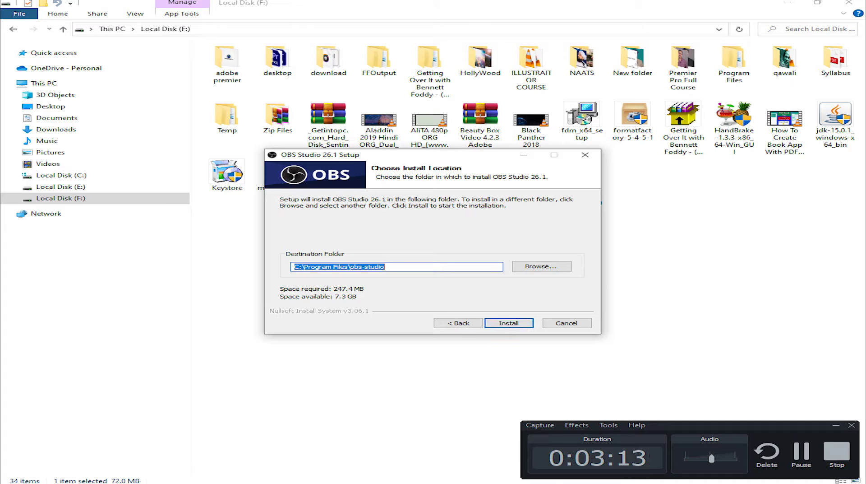
{"action": "key", "text": "Return"}
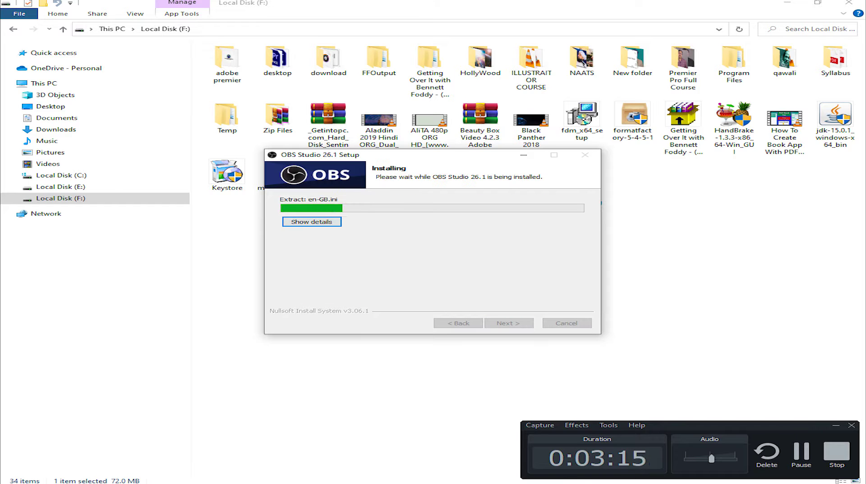
{"action": "key", "text": "Return"}
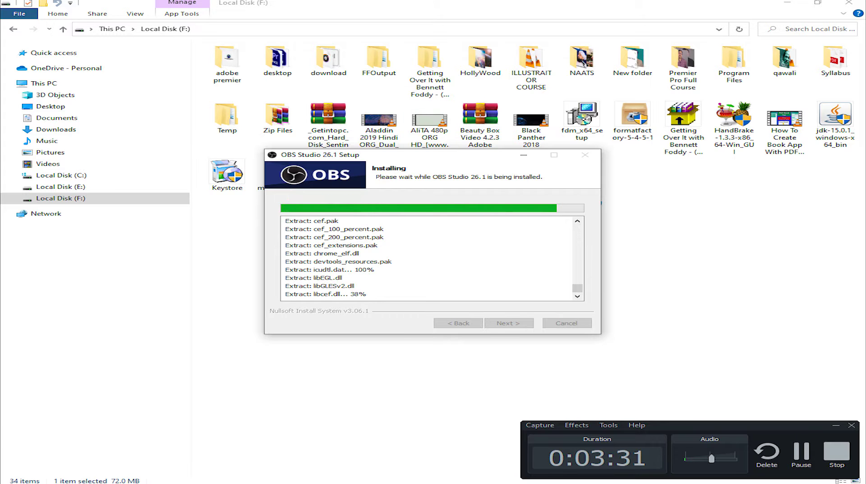
{"action": "mouse_move", "coordinate": [677, 425]}
{"action": "left_mouse_down"}
{"action": "mouse_move", "coordinate": [664, 266]}
{"action": "mouse_move", "coordinate": [694, 389]}
{"action": "mouse_move", "coordinate": [663, 404]}
{"action": "mouse_move", "coordinate": [672, 417]}
{"action": "left_mouse_up"}
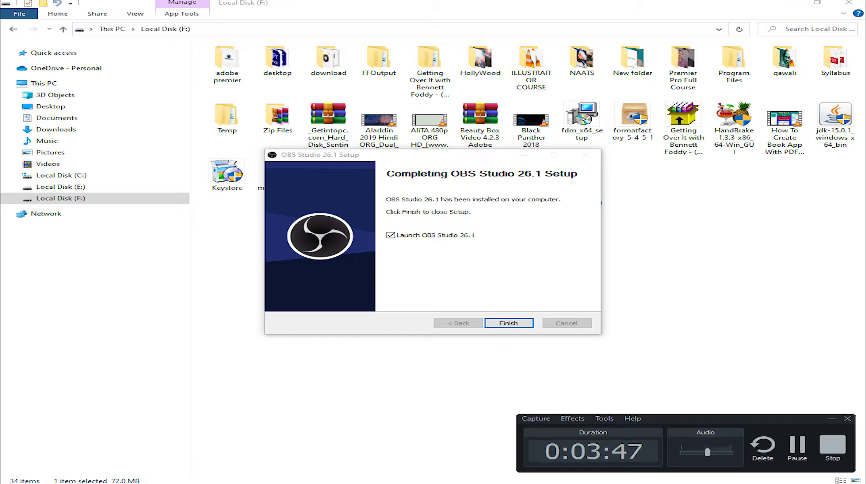
{"action": "left_click_drag", "start_coordinate": [722, 418], "coordinate": [720, 388]}
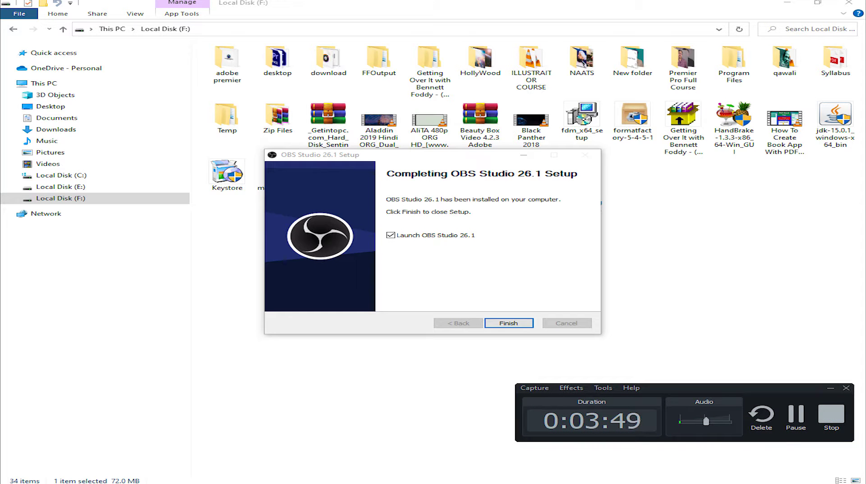
{"action": "left_click_drag", "start_coordinate": [721, 388], "coordinate": [729, 412]}
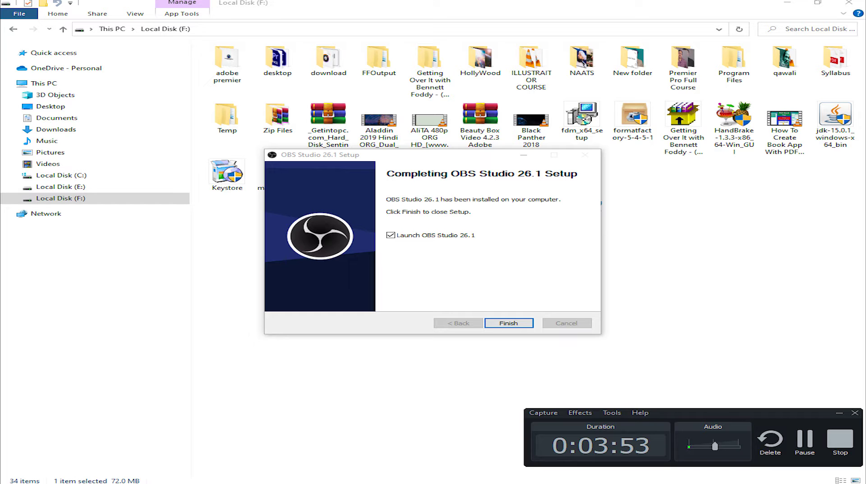
- Finish the setup with Launch OBS Studio 26.1 turned off, and close the Local Disk (F:) window
{"action": "left_click", "coordinate": [391, 235]}
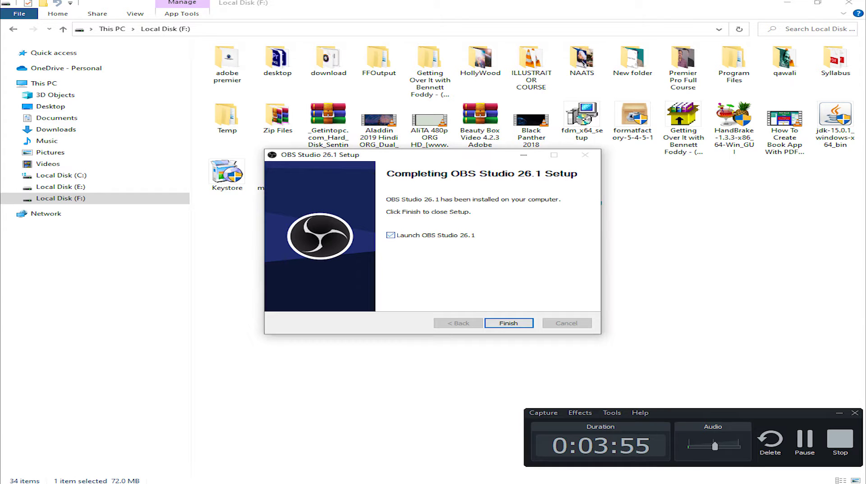
{"action": "key", "text": "Return"}
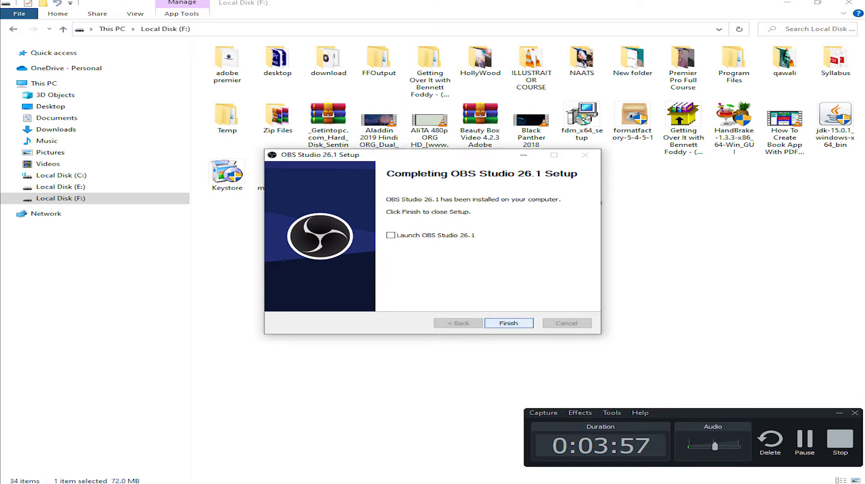
{"action": "left_click", "coordinate": [849, 2]}
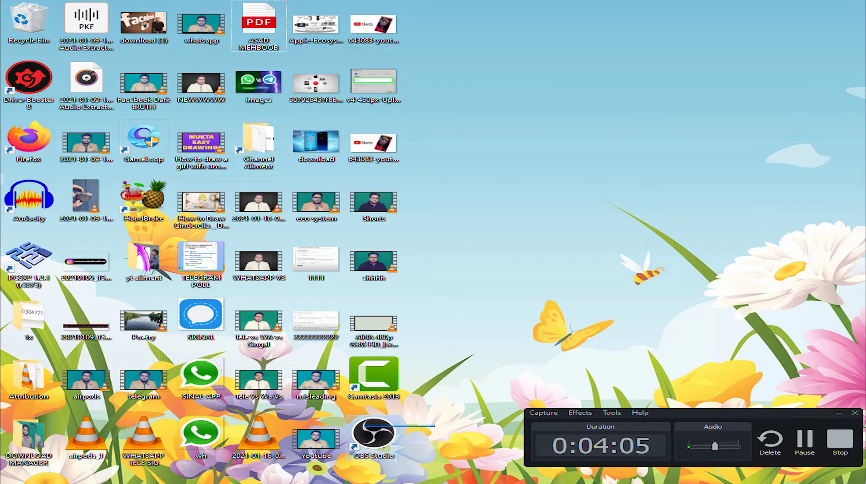
- Launch OBS Studio from its desktop shortcut and postpone the 26.1.1 update with a later reminder
{"action": "left_click", "coordinate": [374, 436]}
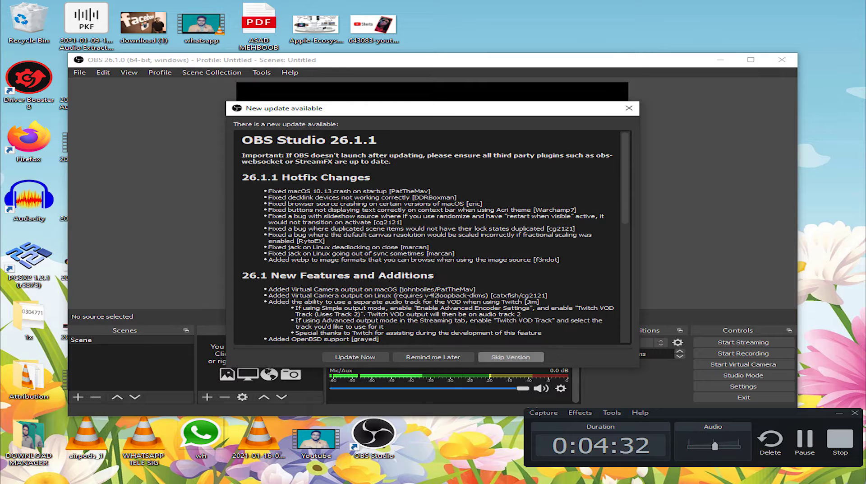
{"action": "left_click", "coordinate": [433, 357]}
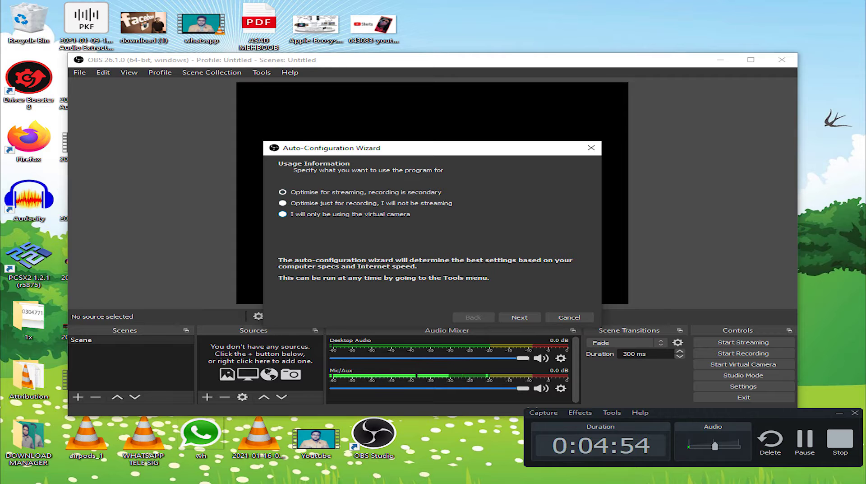
- Set the Auto-Configuration Wizard's usage to "Optimise just for recording, I will not be streaming" and continue to the video settings
{"action": "left_click_drag", "start_coordinate": [384, 148], "coordinate": [322, 101]}
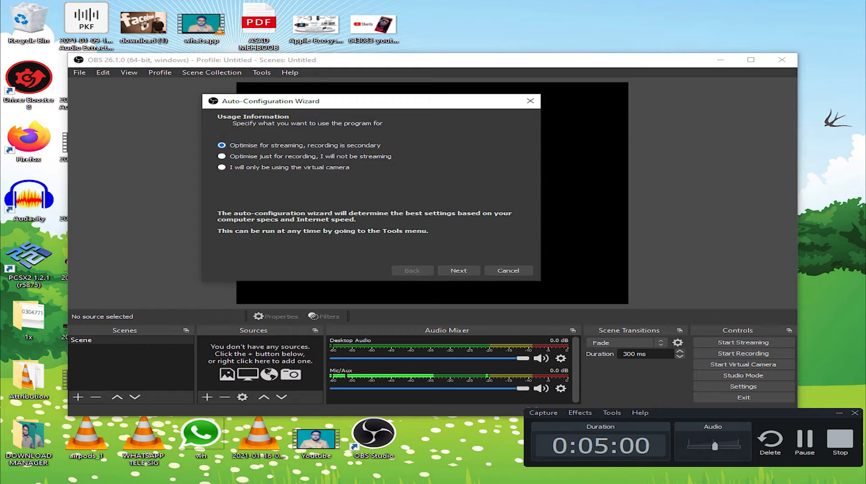
{"action": "left_click", "coordinate": [222, 156]}
{"action": "left_click", "coordinate": [458, 271]}
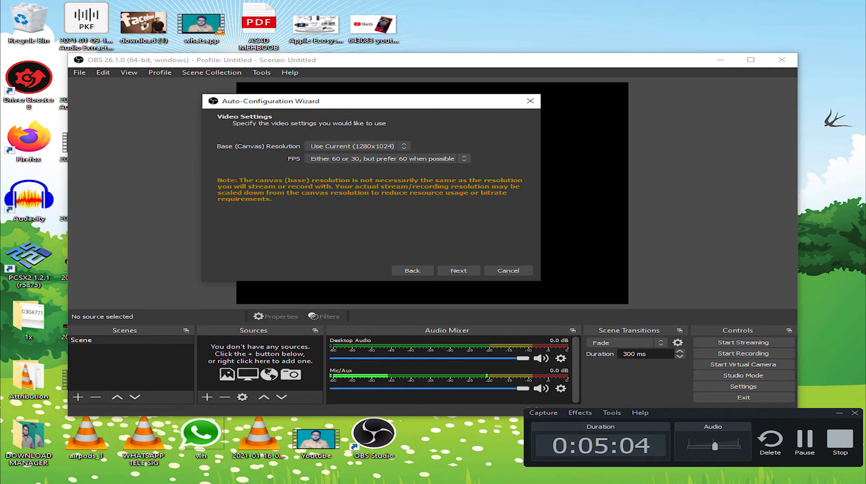
- Check the available base (canvas) resolution options in the wizard's video settings without choosing another one
{"action": "left_click_drag", "start_coordinate": [370, 101], "coordinate": [297, 153]}
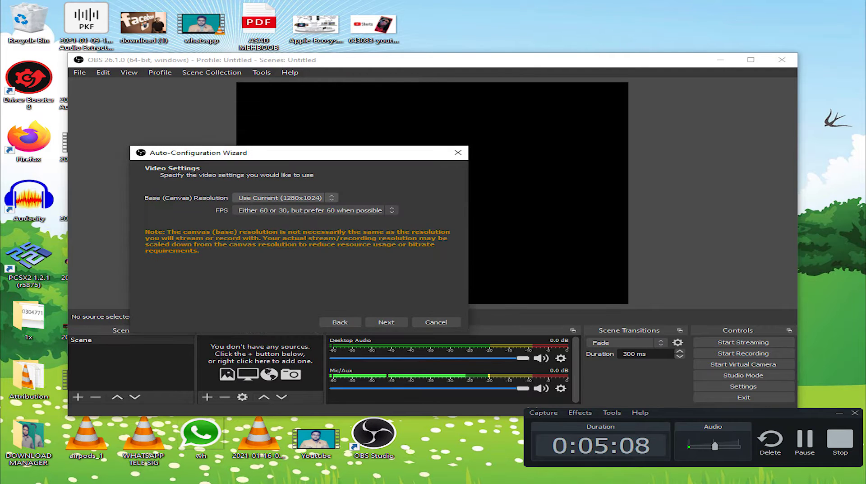
{"action": "left_click", "coordinate": [285, 198]}
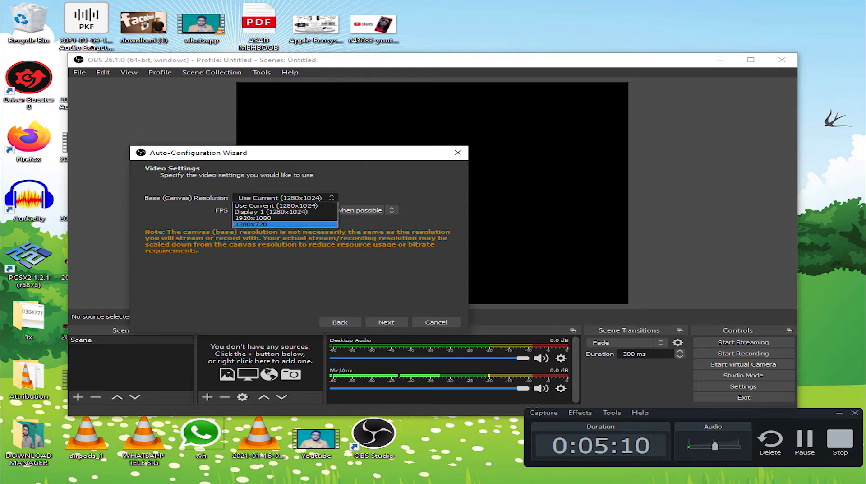
{"action": "key", "text": "Escape"}
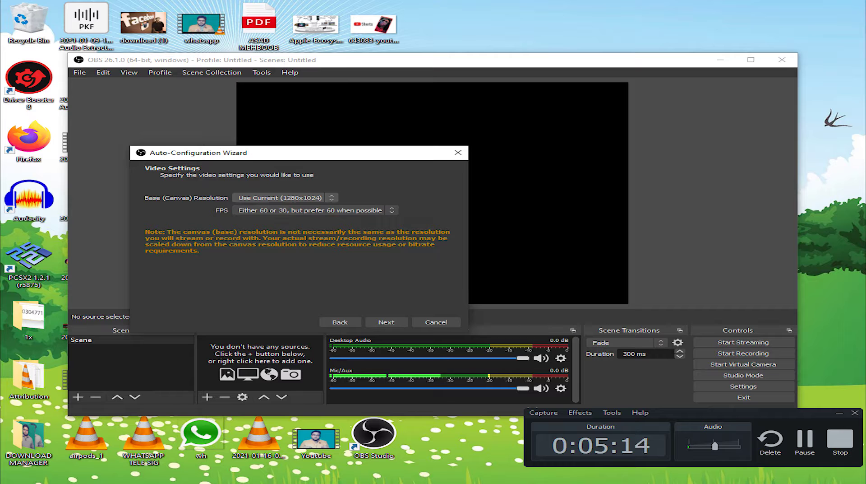
- Go through the base canvas resolutions again, including 1920x1080 and 1280x720, and keep Use Current (1280x1024)
{"action": "key", "text": "alt+Down"}
{"action": "key", "text": "Down"}
{"action": "key", "text": "Down"}
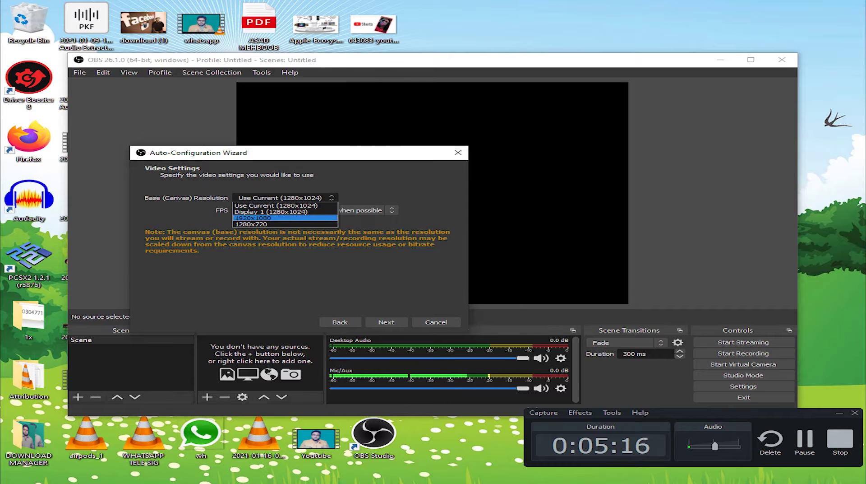
{"action": "key", "text": "Down"}
{"action": "key", "text": "Up"}
{"action": "key", "text": "Up"}
{"action": "key", "text": "Up"}
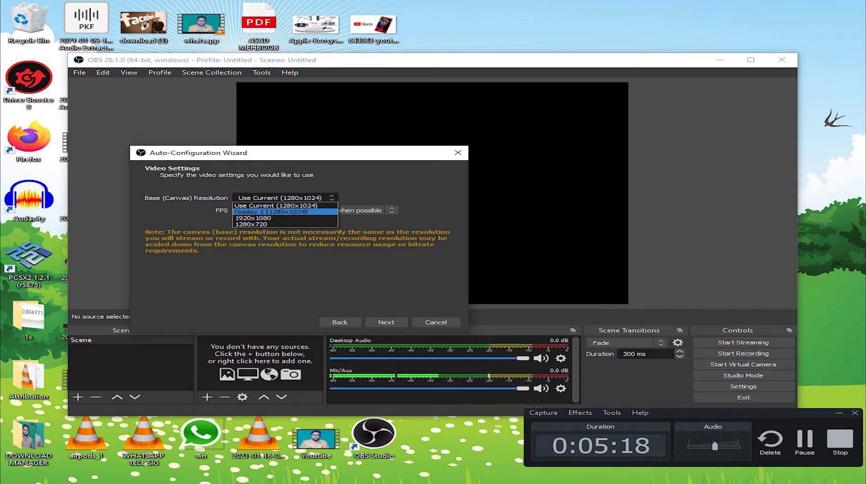
{"action": "key", "text": "Down"}
{"action": "key", "text": "Down"}
{"action": "key", "text": "Down"}
{"action": "key", "text": "Escape"}
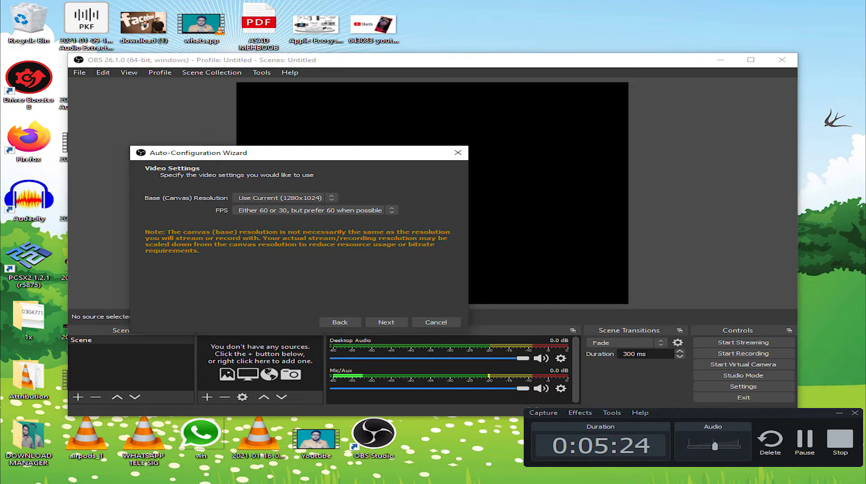
- Review the wizard's FPS options and keep "Either 60 or 30, but prefer 60 when possible"
{"action": "left_click", "coordinate": [315, 211]}
{"action": "key", "text": "Down"}
{"action": "key", "text": "Down"}
{"action": "key", "text": "Down"}
{"action": "key", "text": "Down"}
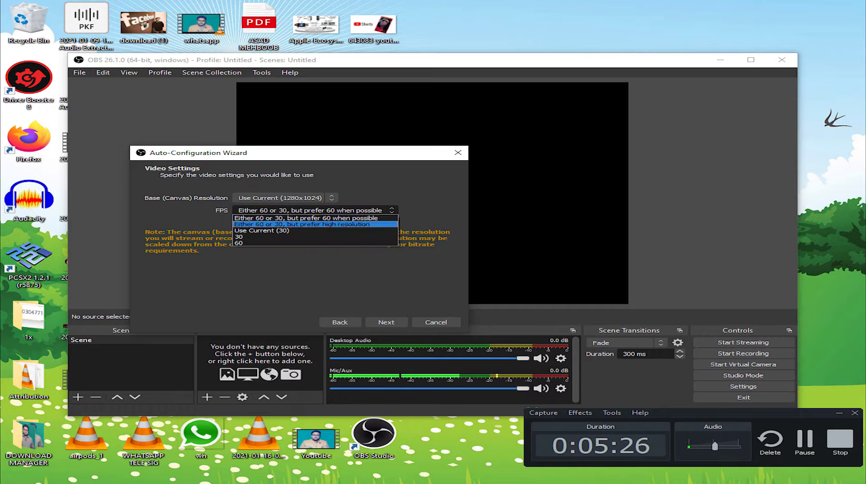
{"action": "key", "text": "Home"}
{"action": "key", "text": "End"}
{"action": "key", "text": "Up"}
{"action": "key", "text": "Up"}
{"action": "key", "text": "Up"}
{"action": "key", "text": "Up"}
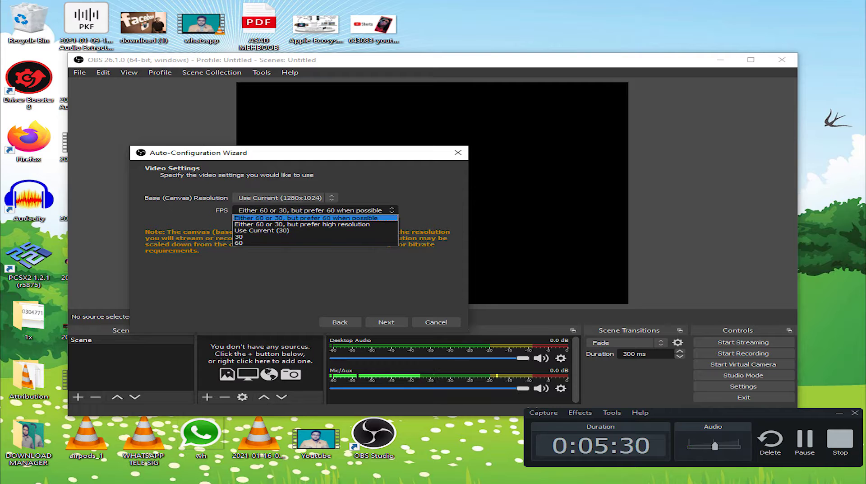
{"action": "key", "text": "Down"}
{"action": "key", "text": "Down"}
{"action": "key", "text": "Down"}
{"action": "key", "text": "Up"}
{"action": "key", "text": "Up"}
{"action": "key", "text": "Up"}
{"action": "key", "text": "Return"}
- Accept the video settings and continue to the wizard's stream information page
{"action": "key", "text": "shift+Tab"}
{"action": "key", "text": "Tab"}
{"action": "key", "text": "shift+Tab"}
{"action": "key", "text": "Tab"}
{"action": "key", "text": "Return"}
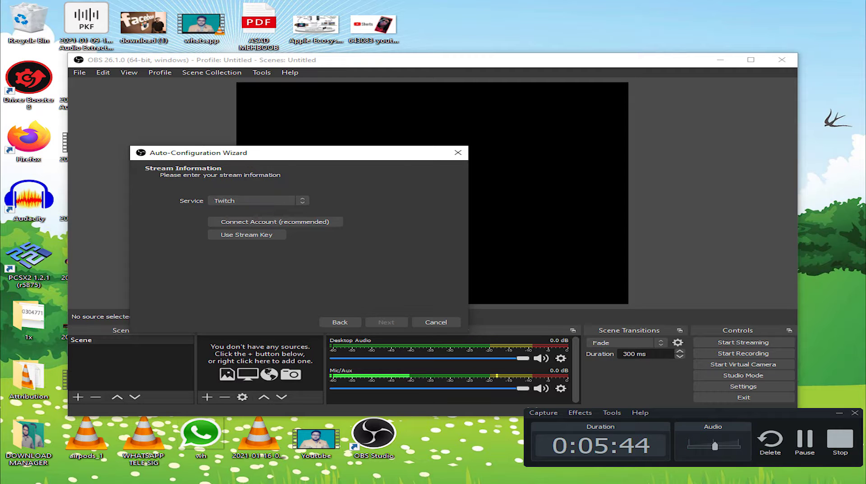
- Cancel the Auto-Configuration Wizard and maximise the main window, moving the screen recorder clear of the mixer and controls
{"action": "left_click", "coordinate": [436, 322]}
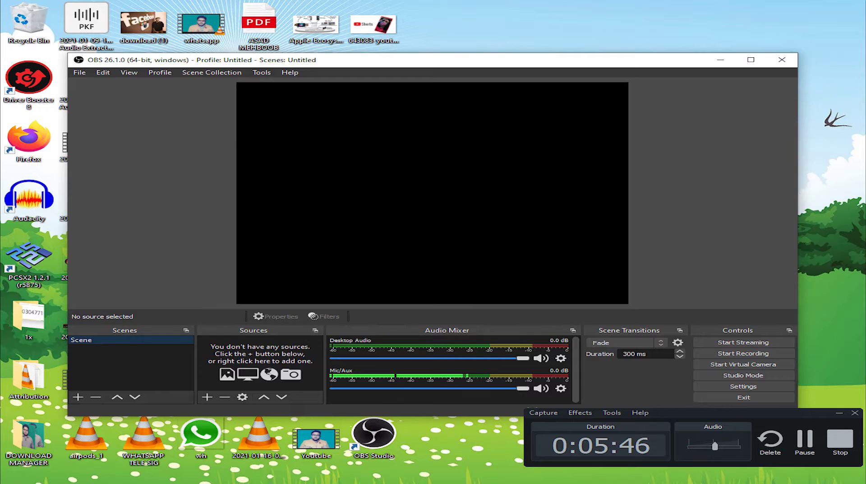
{"action": "left_click", "coordinate": [750, 60]}
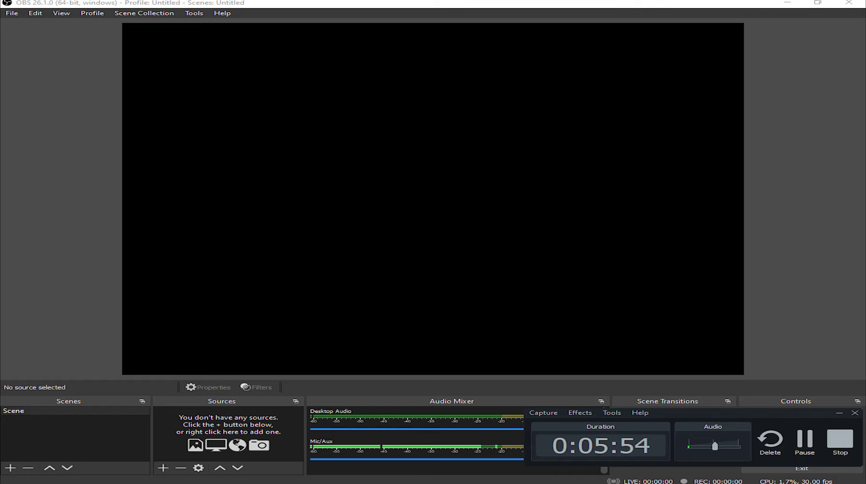
{"action": "left_click_drag", "start_coordinate": [722, 413], "coordinate": [212, 21]}
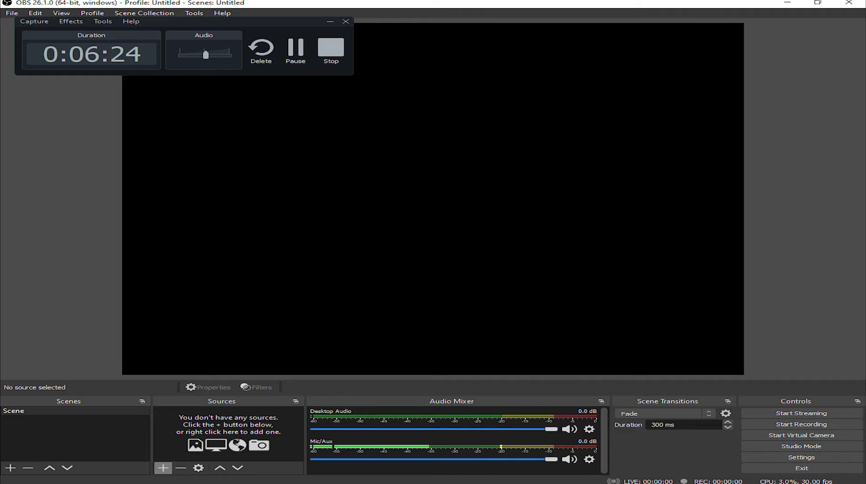
- Add a new Display Capture source named "Recording" to the scene, with the source made visible
{"action": "left_click", "coordinate": [163, 467]}
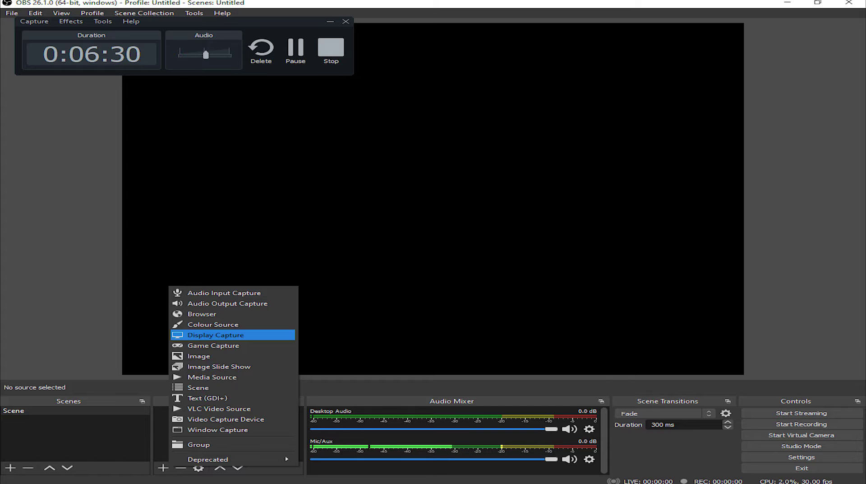
{"action": "left_click", "coordinate": [216, 335]}
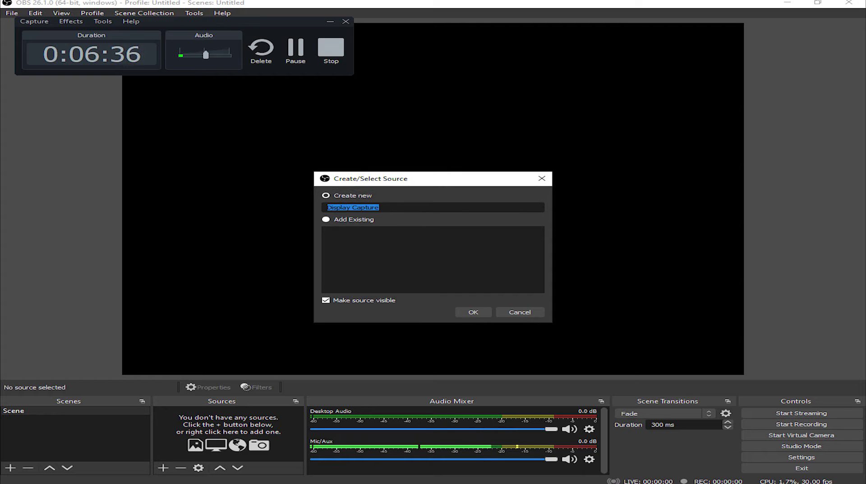
{"action": "type", "text": "Rec"}
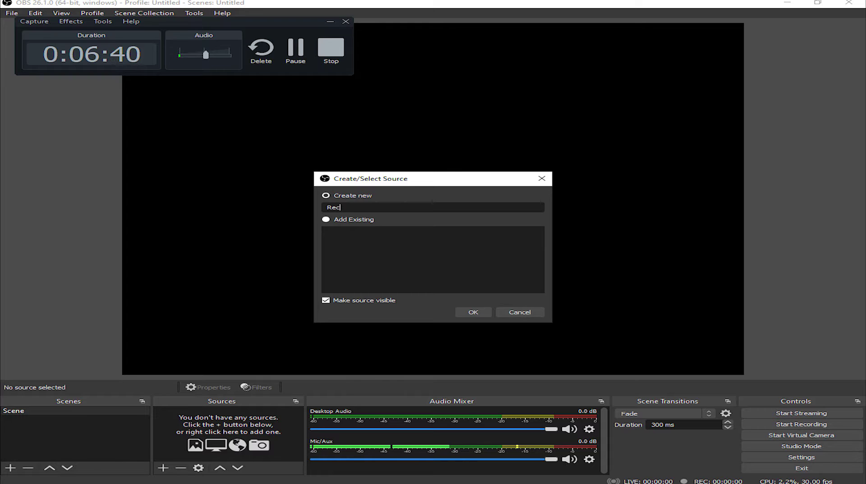
{"action": "type", "text": "ording"}
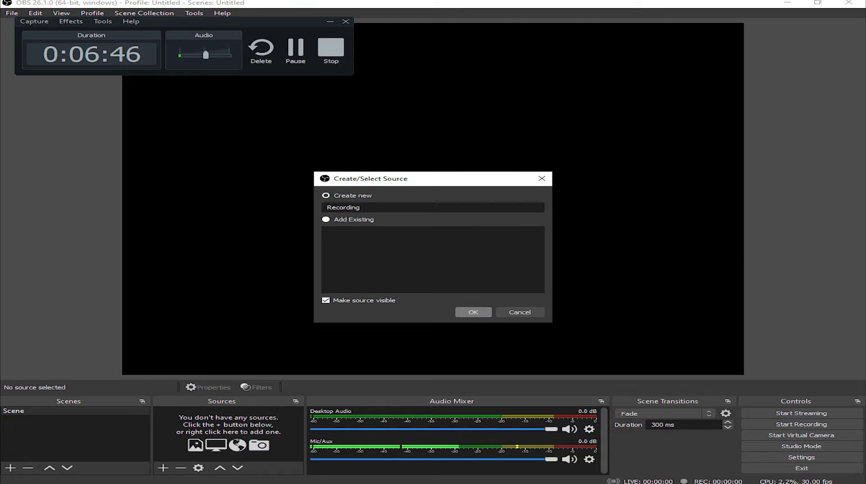
{"action": "left_click", "coordinate": [473, 312]}
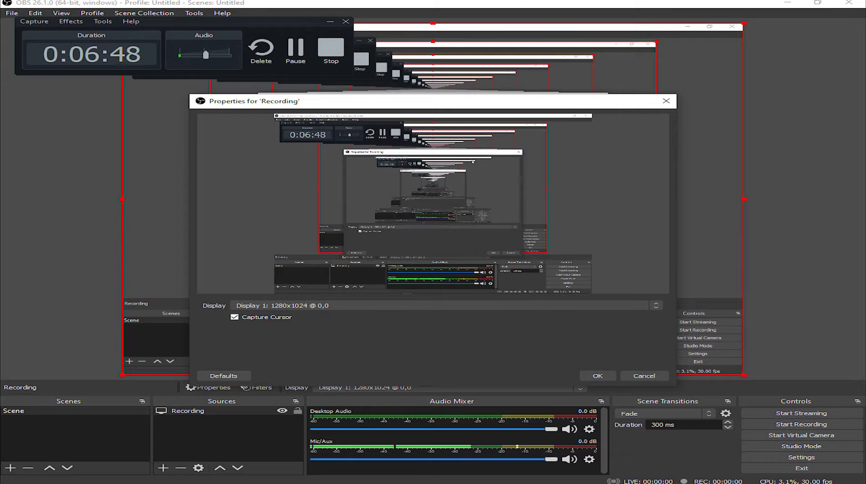
- Check which displays are available for capture in the Recording source's properties
{"action": "left_click_drag", "start_coordinate": [294, 21], "coordinate": [315, 46]}
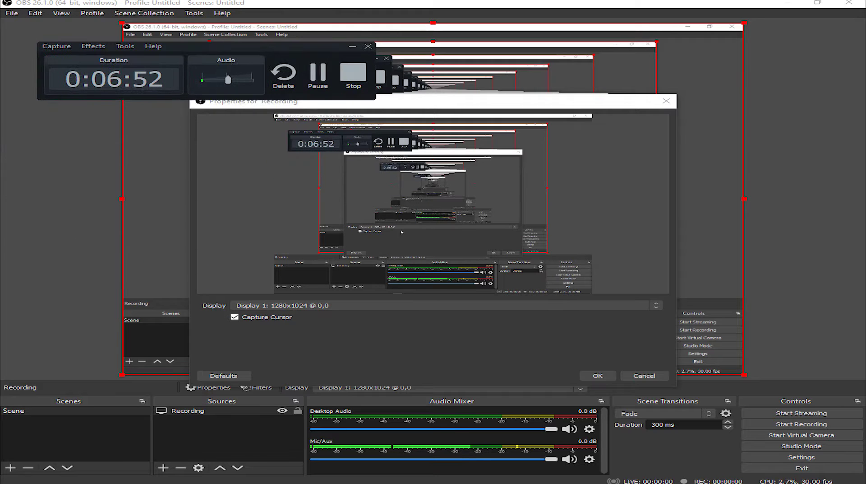
{"action": "left_click", "coordinate": [280, 306]}
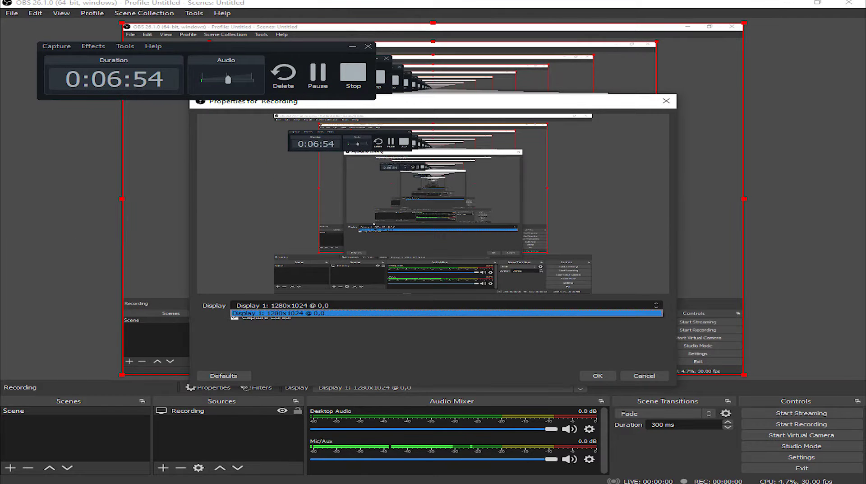